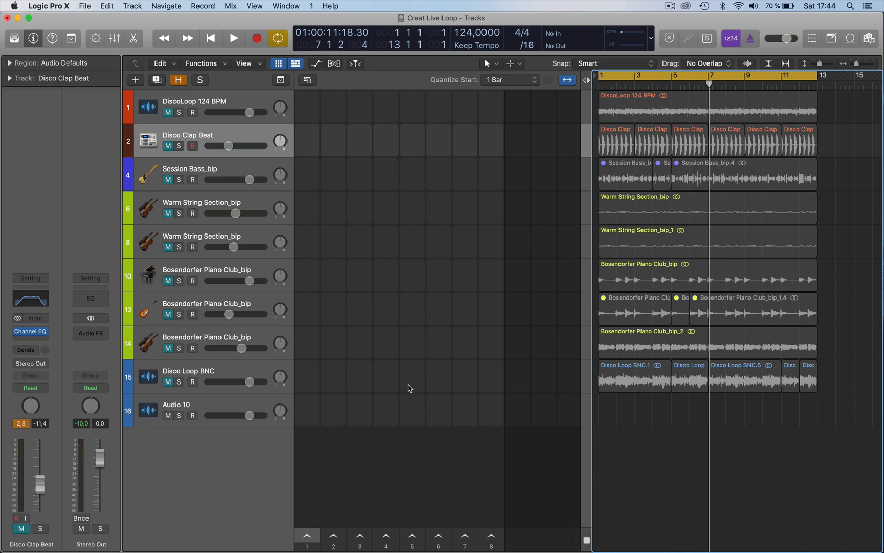
# Audition the Disco Loop BNC track by playing the arrangement, then mute the track.
pyautogui.click(869, 39)
pyautogui.click(167, 385)
pyautogui.press('space')
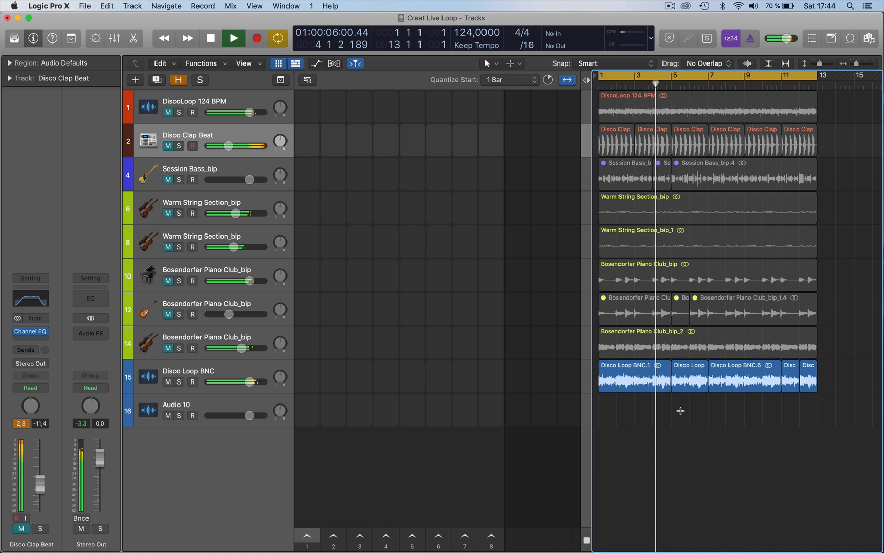
pyautogui.press('space')
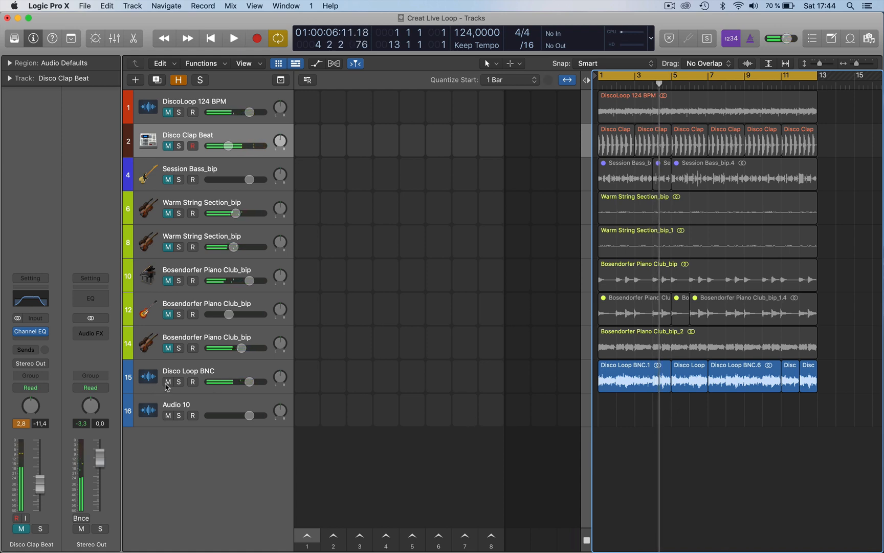
pyautogui.click(168, 381)
# Split a short snippet off Disco Loop BNC.1 and make it the first loop cell on Audio 10.
pyautogui.click(653, 389)
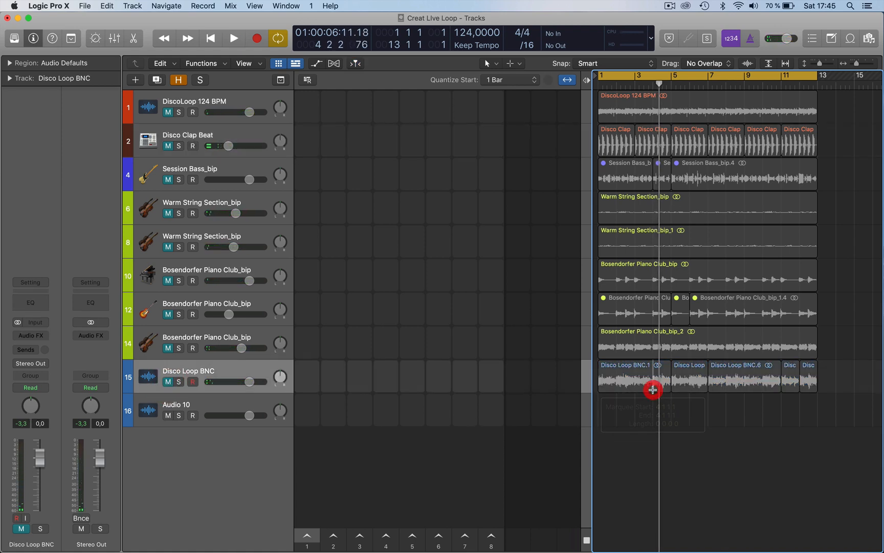
pyautogui.click(653, 389)
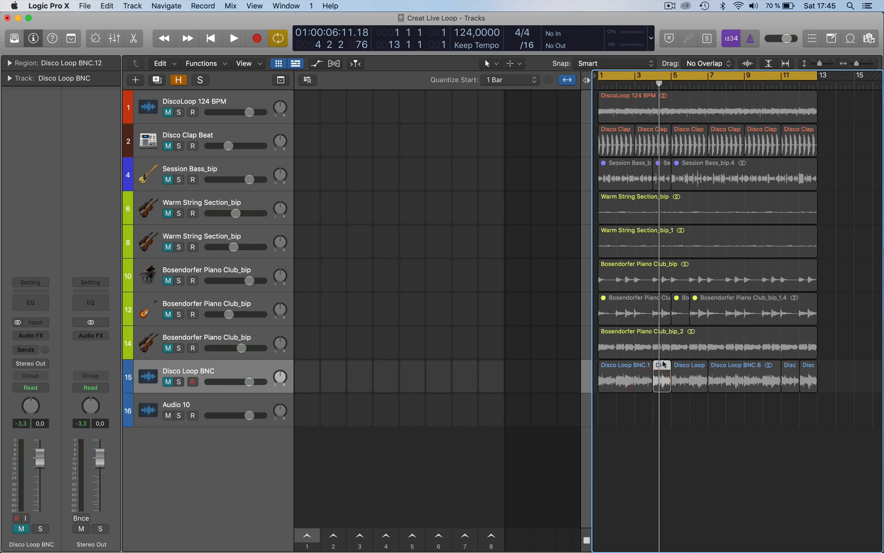
pyautogui.moveTo(663, 364); pyautogui.dragTo(309, 413)
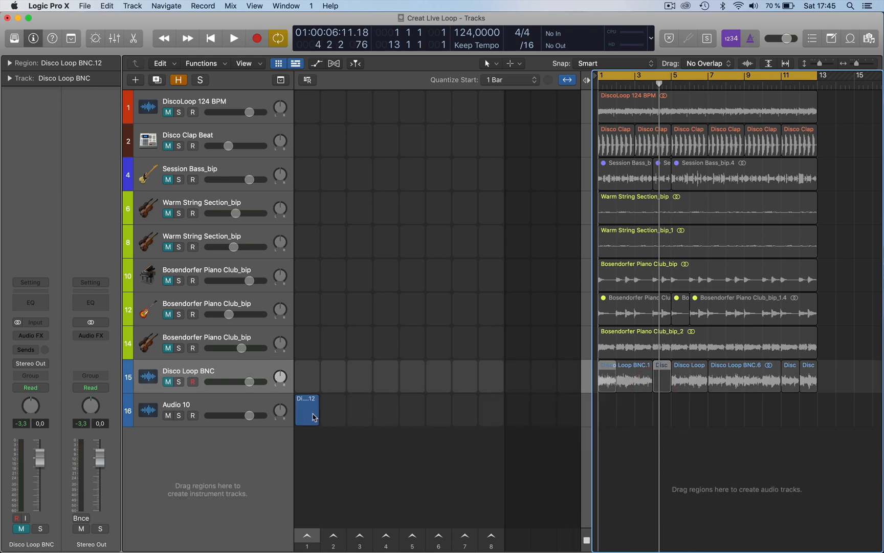
pyautogui.click(701, 386)
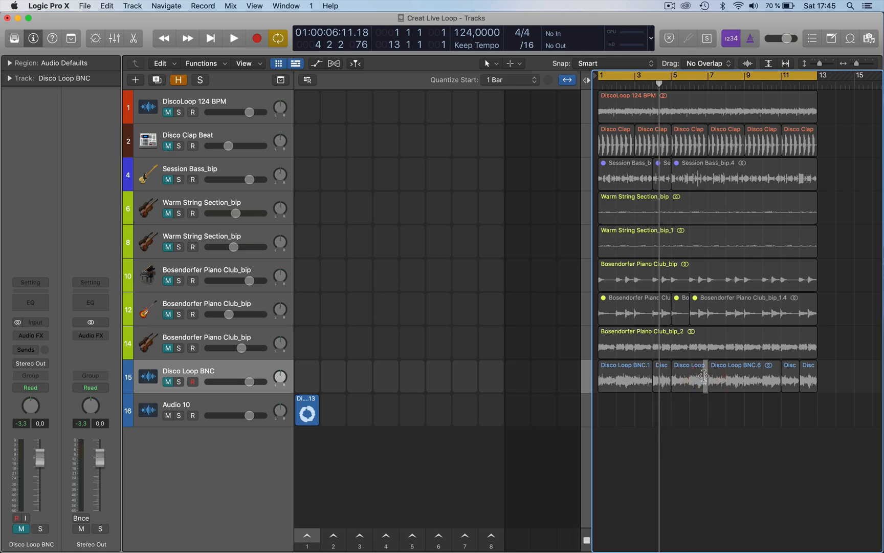
pyautogui.scroll(5, 696, 420)
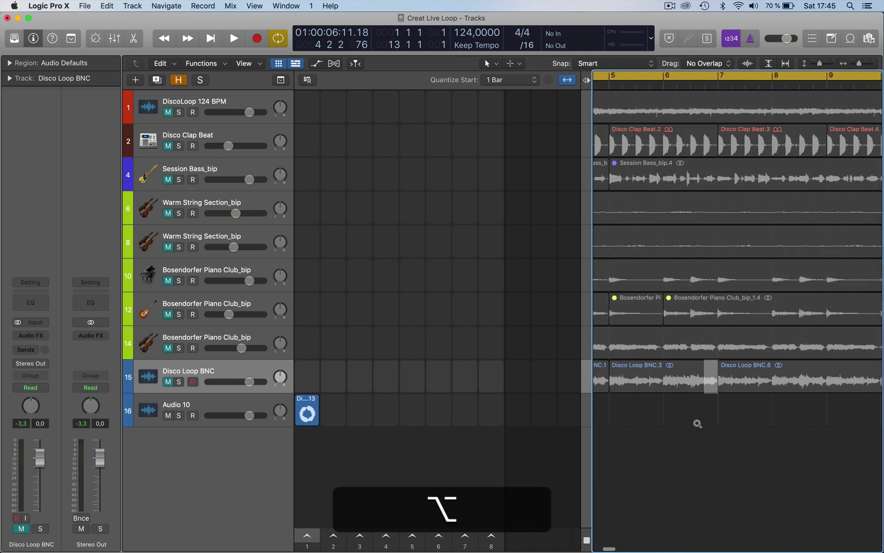
# Cut further snippets from Disco Loop BNC.6 and BNC.20 and add them as the second and third cells.
pyautogui.click(713, 374)
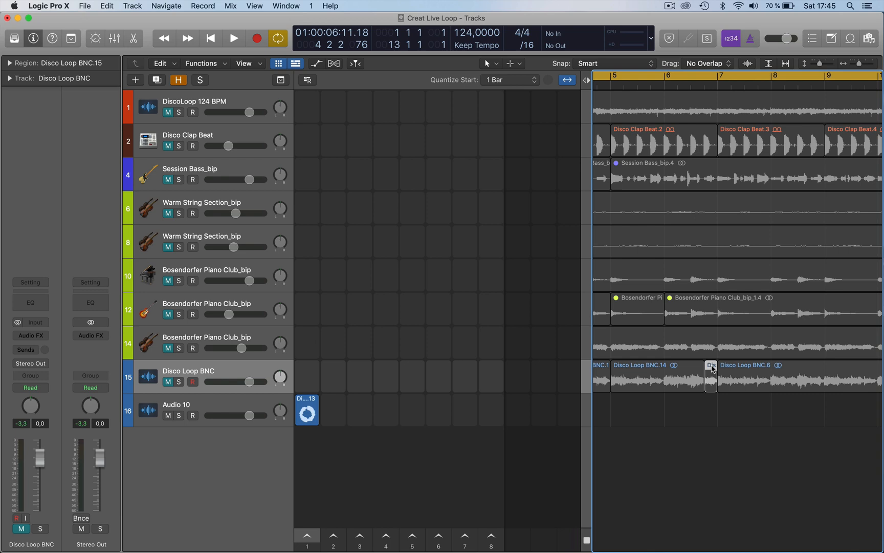
pyautogui.moveTo(712, 370); pyautogui.dragTo(335, 415)
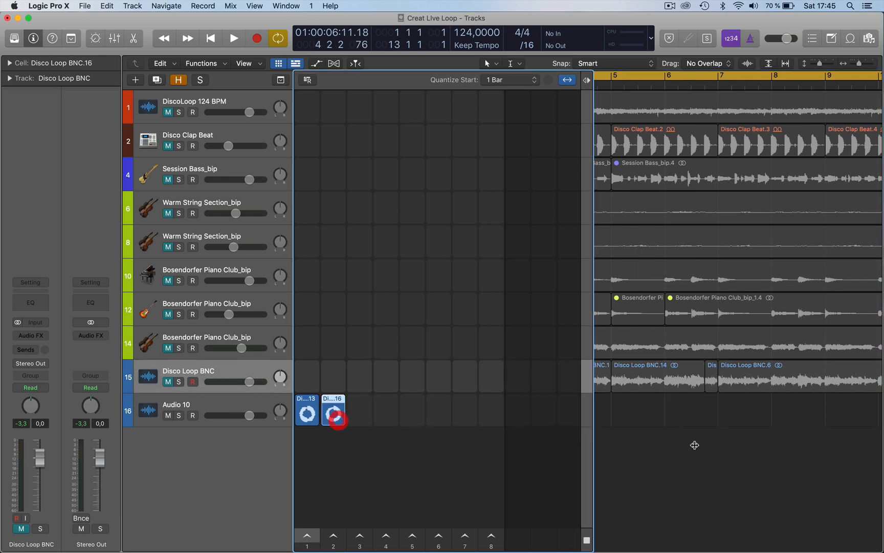
pyautogui.moveTo(772, 380)
pyautogui.mouseDown()
pyautogui.moveTo(800, 382)
pyautogui.moveTo(360, 408)
pyautogui.mouseUp()
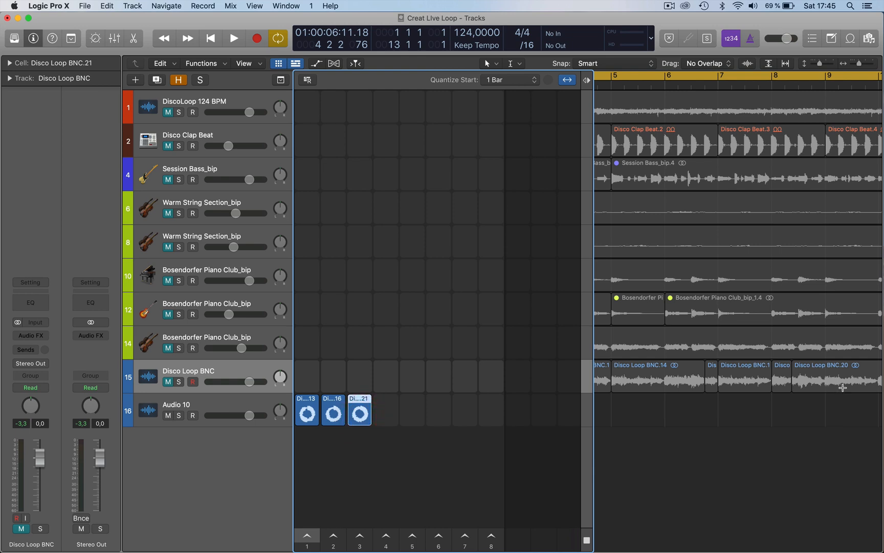
pyautogui.moveTo(843, 388); pyautogui.dragTo(386, 414)
# Add the marked snippet as the fourth cell and queue the third and fourth cells to play.
pyautogui.click(307, 413)
pyautogui.click(360, 415)
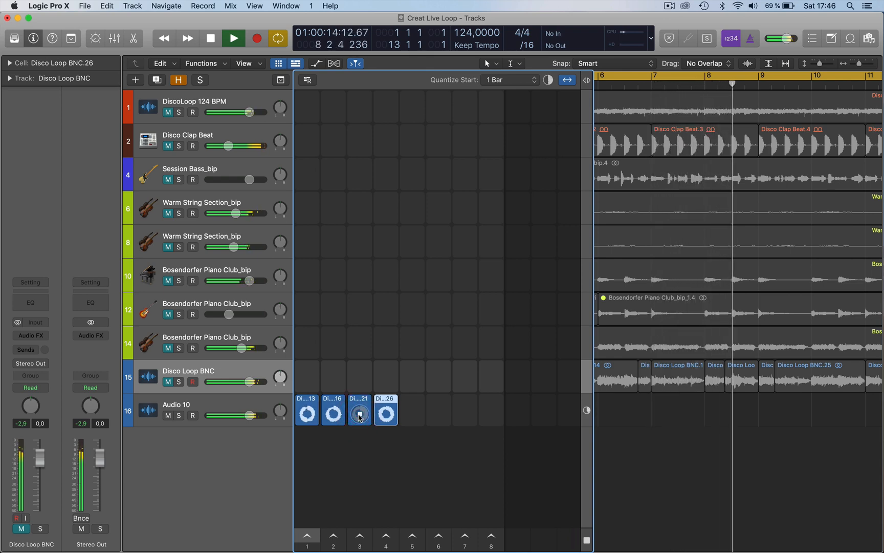
pyautogui.click(387, 415)
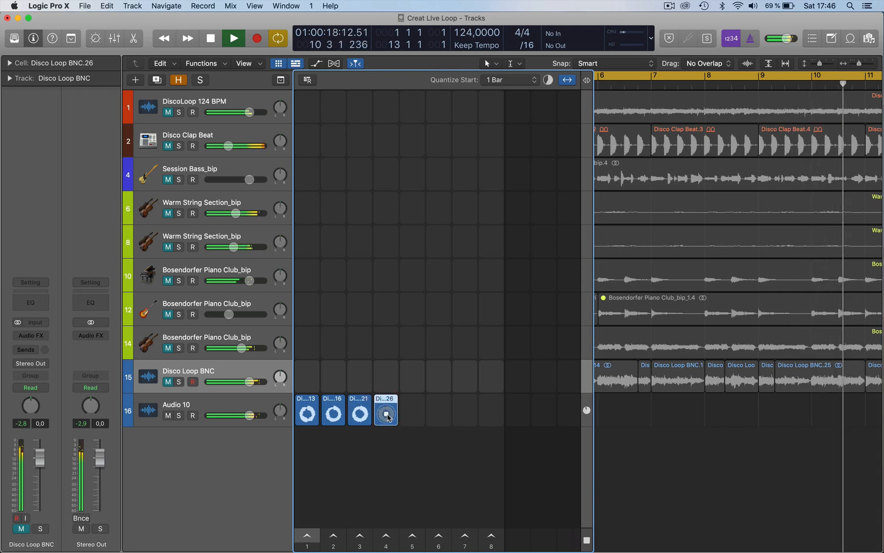
# Make Disco Loop BNC.27 the fifth loop cell on Audio 10 and play it.
pyautogui.click(634, 373)
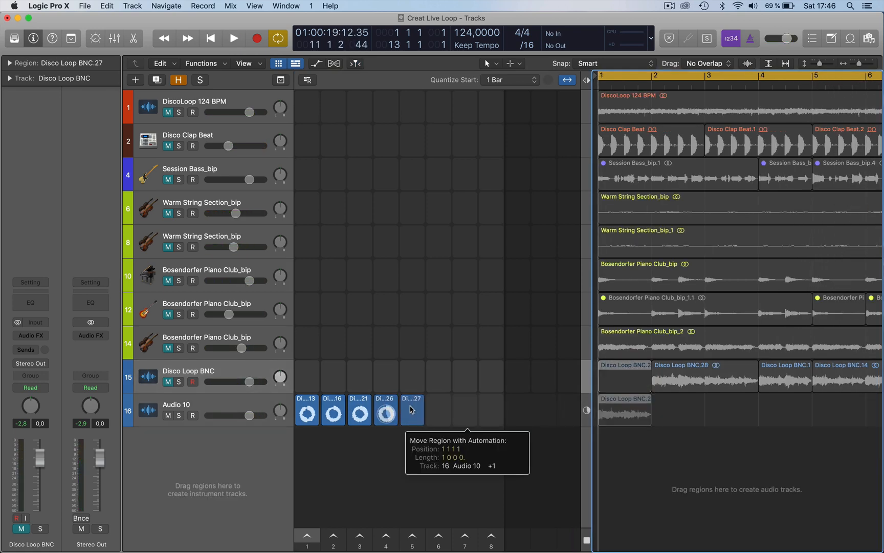
pyautogui.moveTo(634, 373); pyautogui.dragTo(408, 412)
pyautogui.click(411, 413)
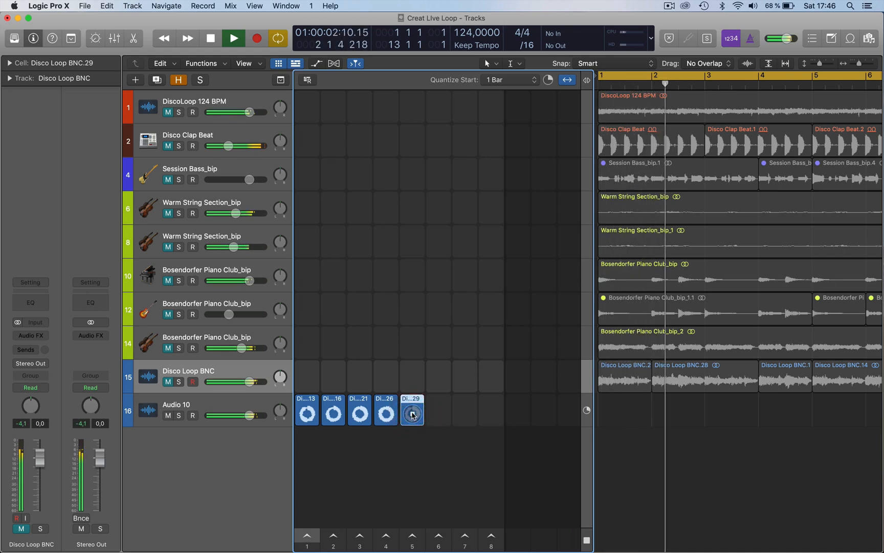
# Queue the second cell, switch back to the fifth cell, then stop playback.
pyautogui.click(336, 415)
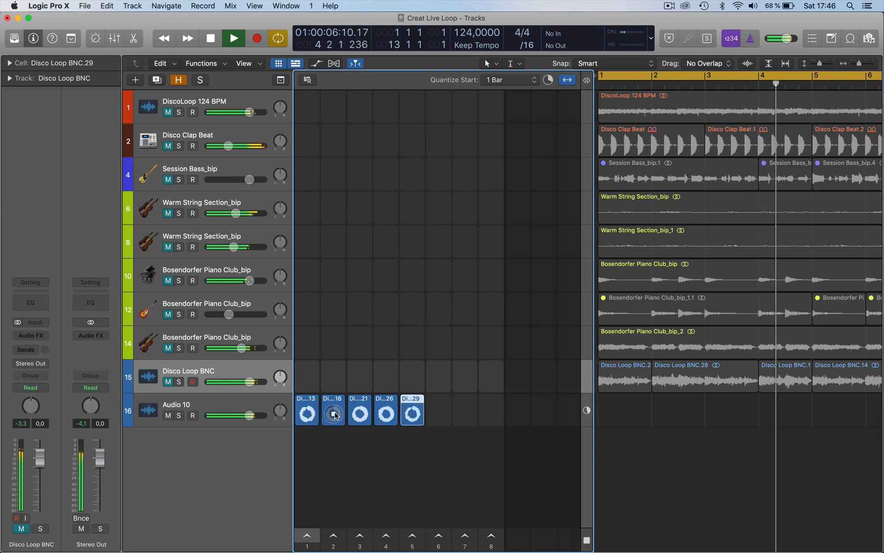
pyautogui.click(412, 415)
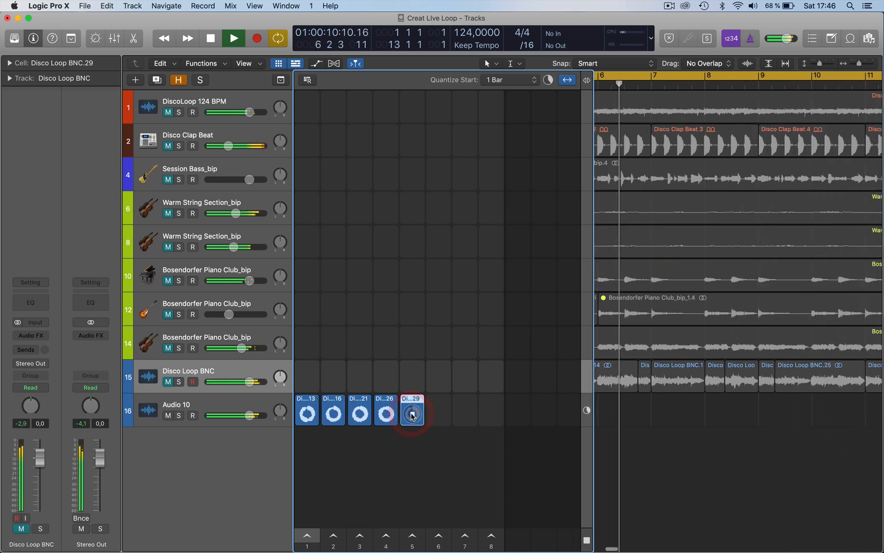
pyautogui.press('space')
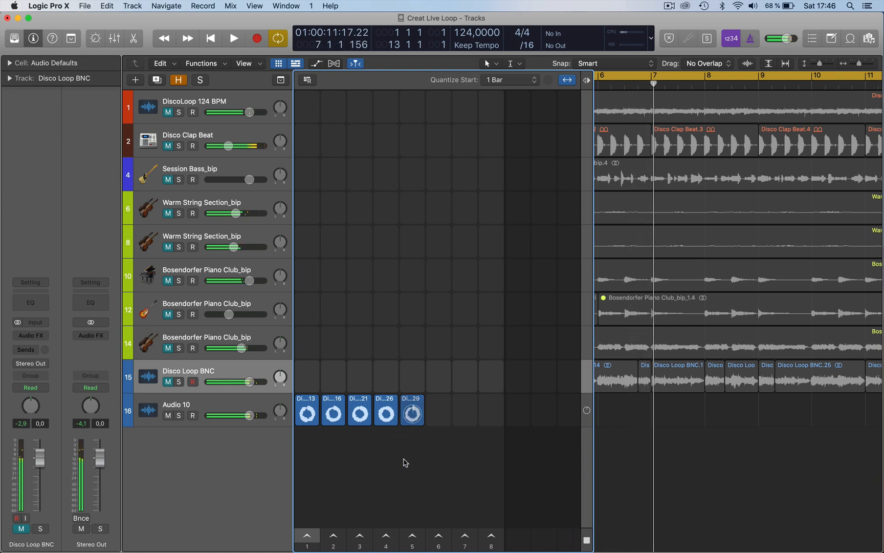